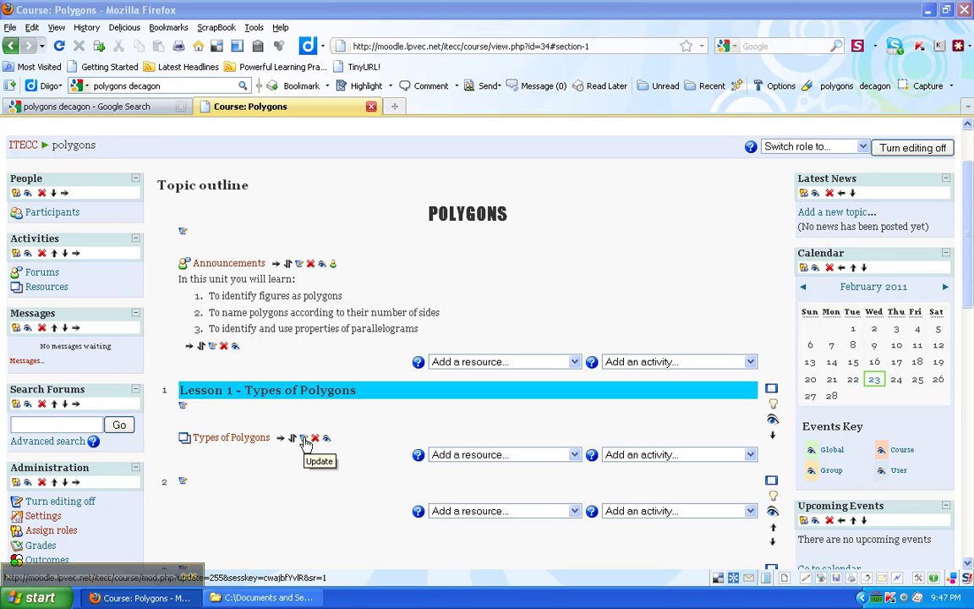
Open the 'Types of Polygons' resource's editing page from the course page
left_click(305, 443)
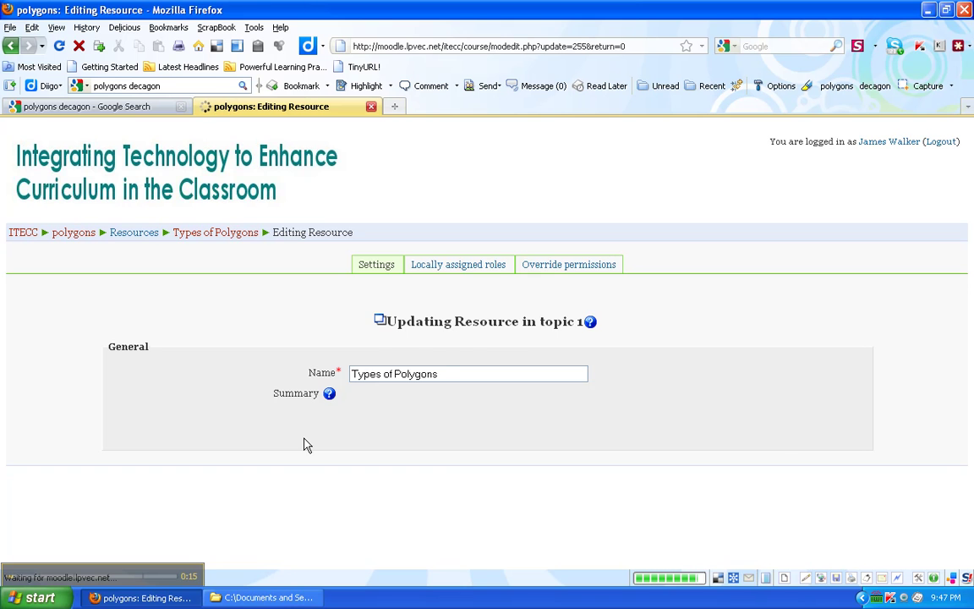
Start a new empty line after 'Other common polygons are:' at the end of the full text
scroll(664, 414, "down", 10)
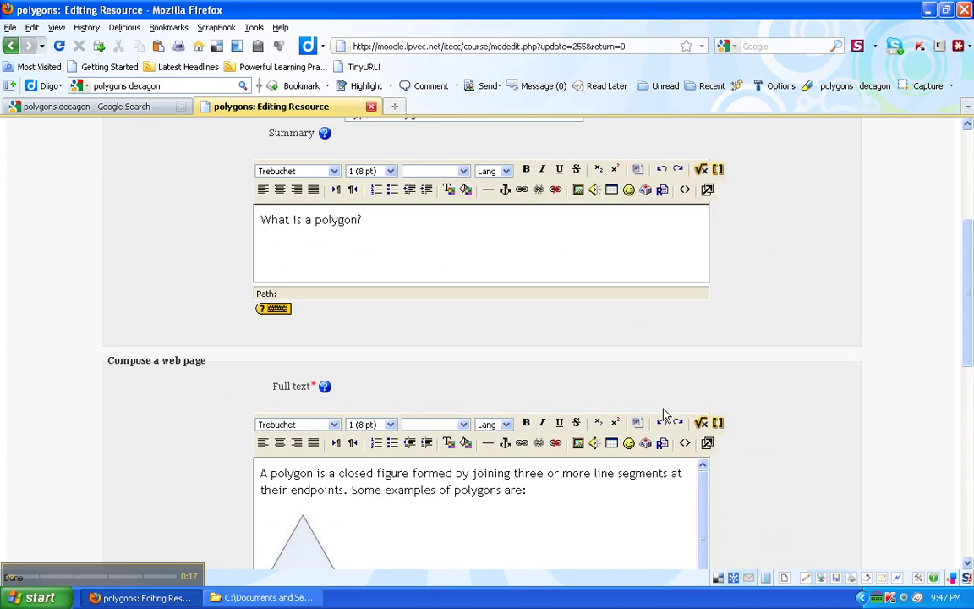
scroll(664, 415, "down", 2)
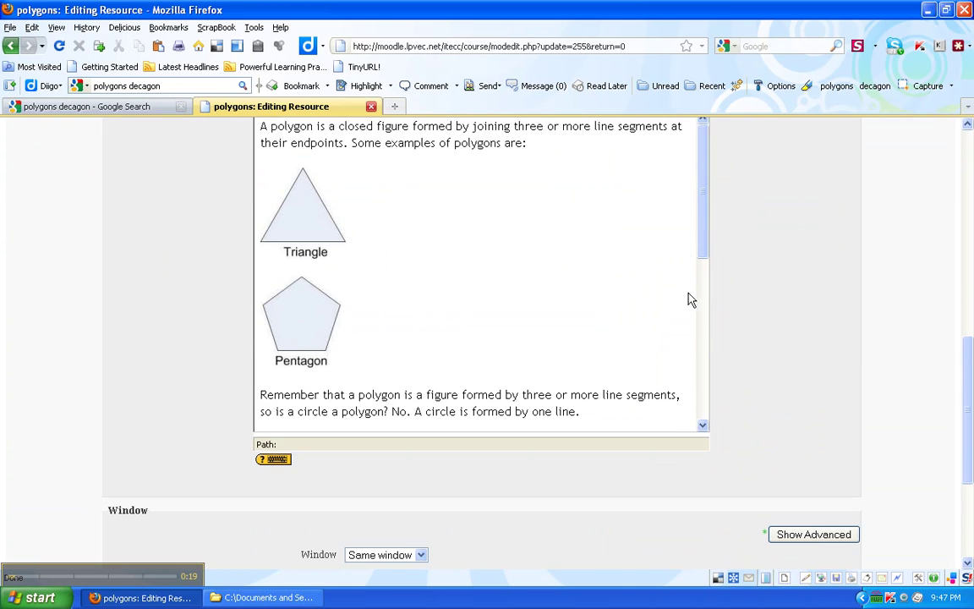
left_click_drag(701, 243, 701, 428)
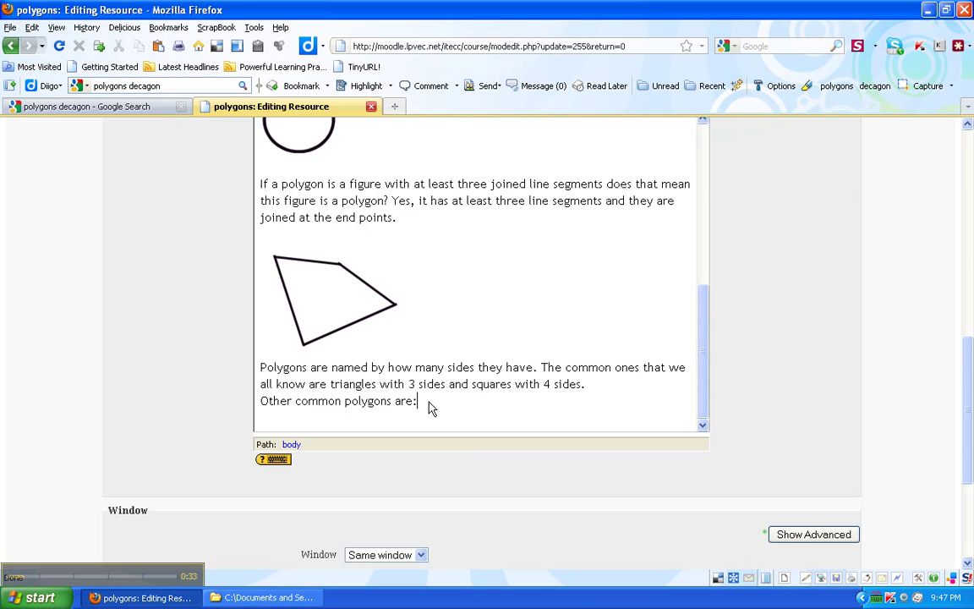
key("Return")
scroll(967, 423, "up", 2)
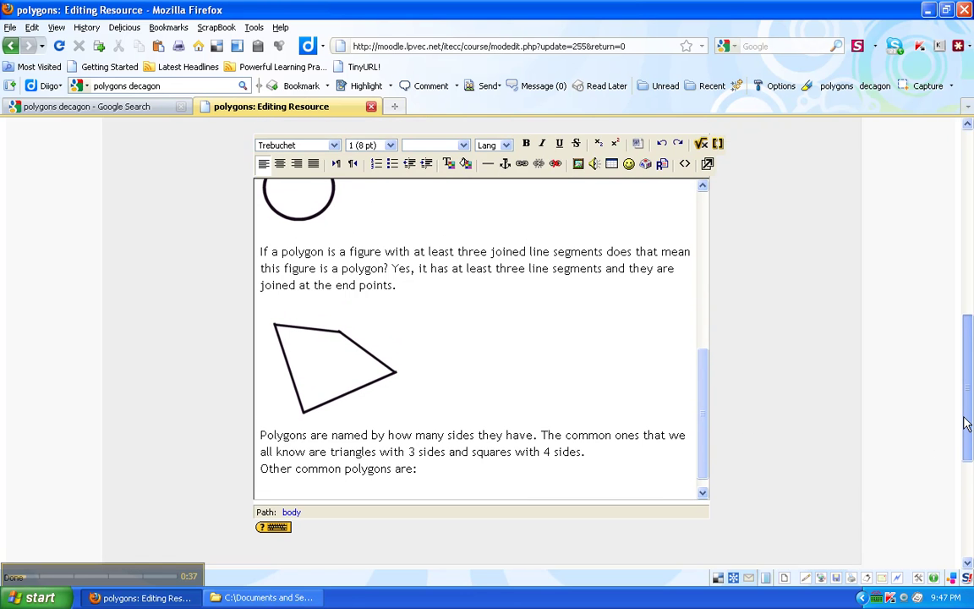
Insert a 2-row, 3-column table with alignment left Not Set, with the cursor in its first cell
left_click(612, 173)
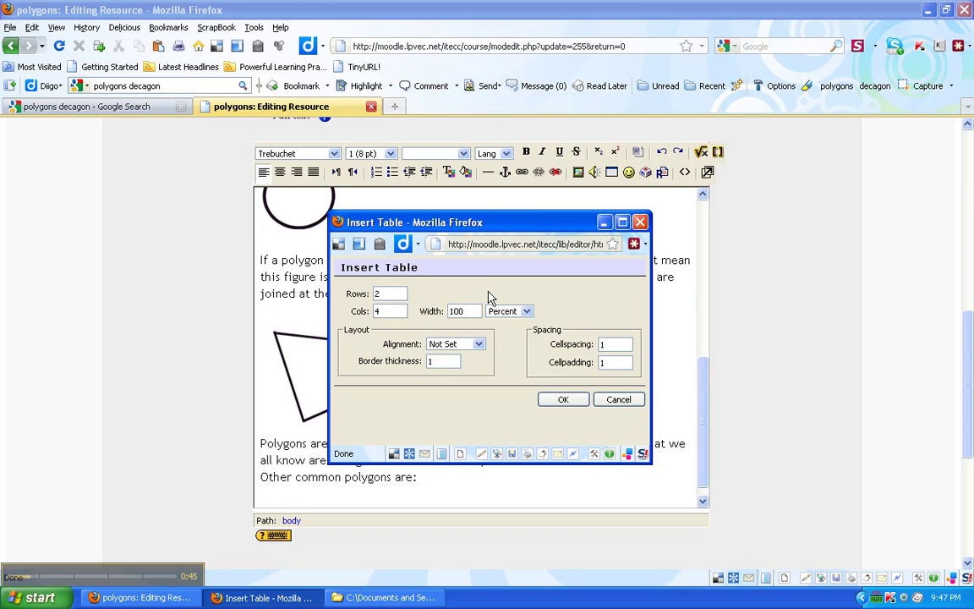
left_click(391, 311)
double_click(382, 311)
type("3")
left_click(479, 346)
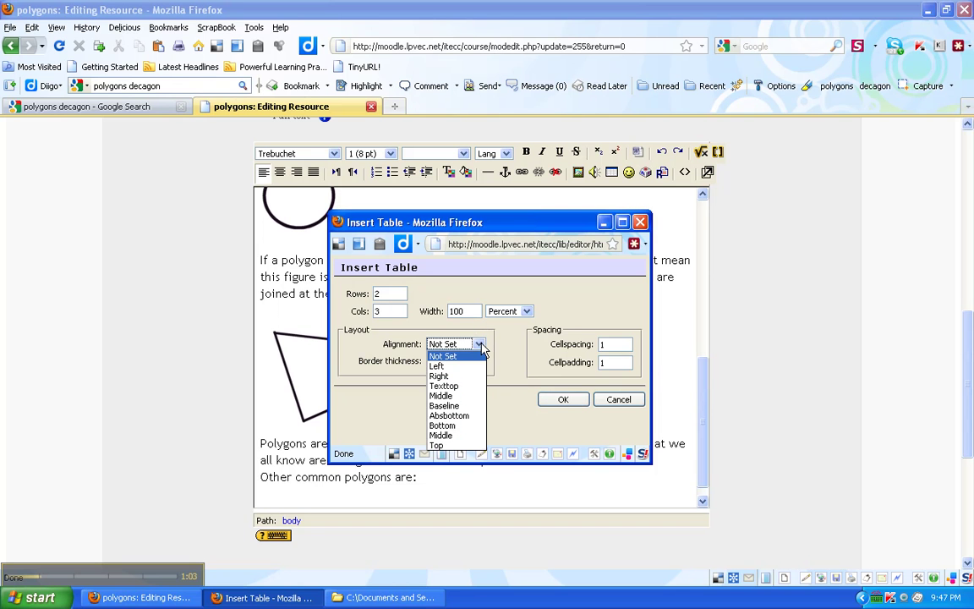
left_click(481, 348)
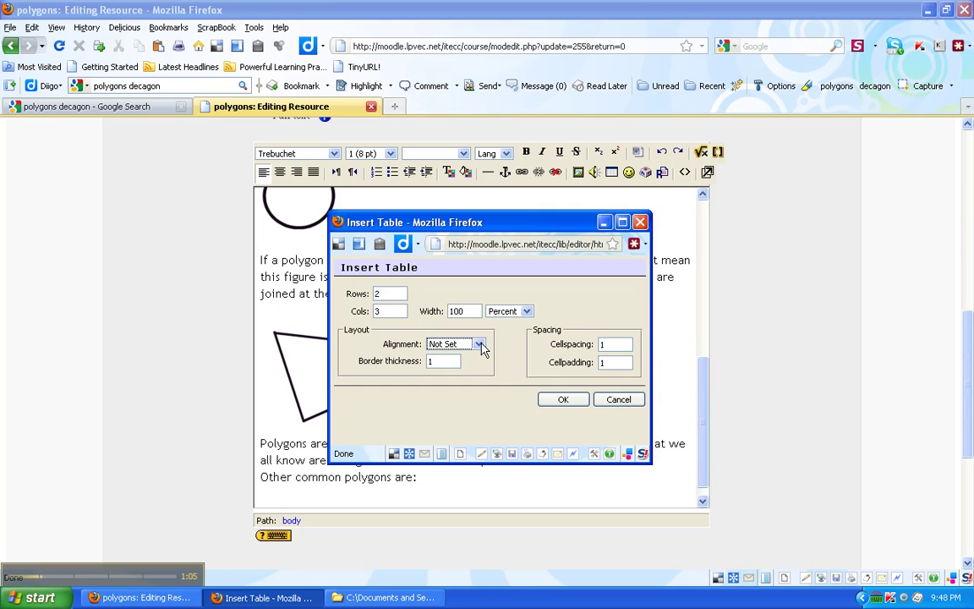
left_click(561, 401)
left_click(563, 402)
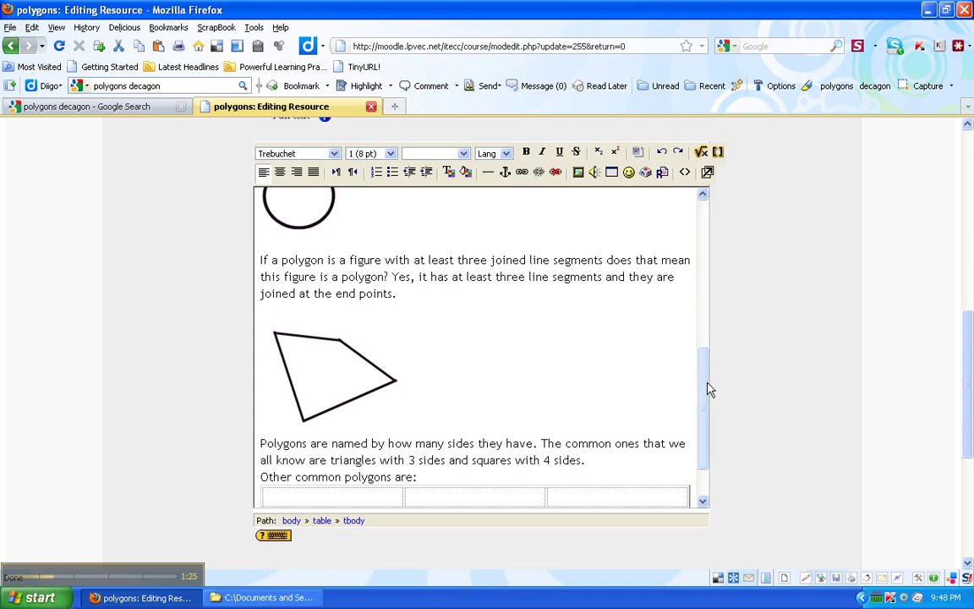
left_click_drag(706, 395, 700, 426)
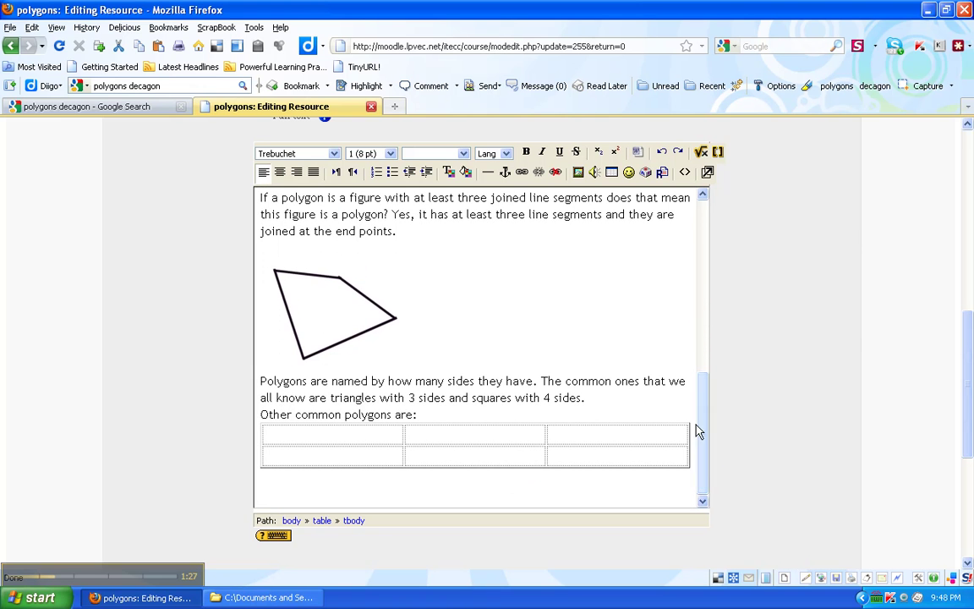
left_click(329, 438)
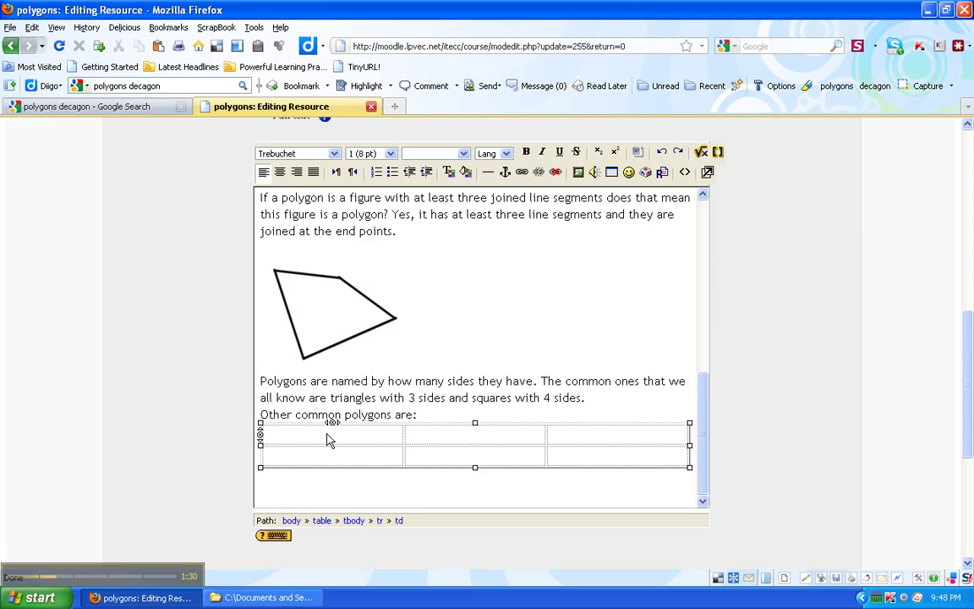
Choose triangle.gif from the polygon folder with alternate text 'triangle'
left_click(579, 174)
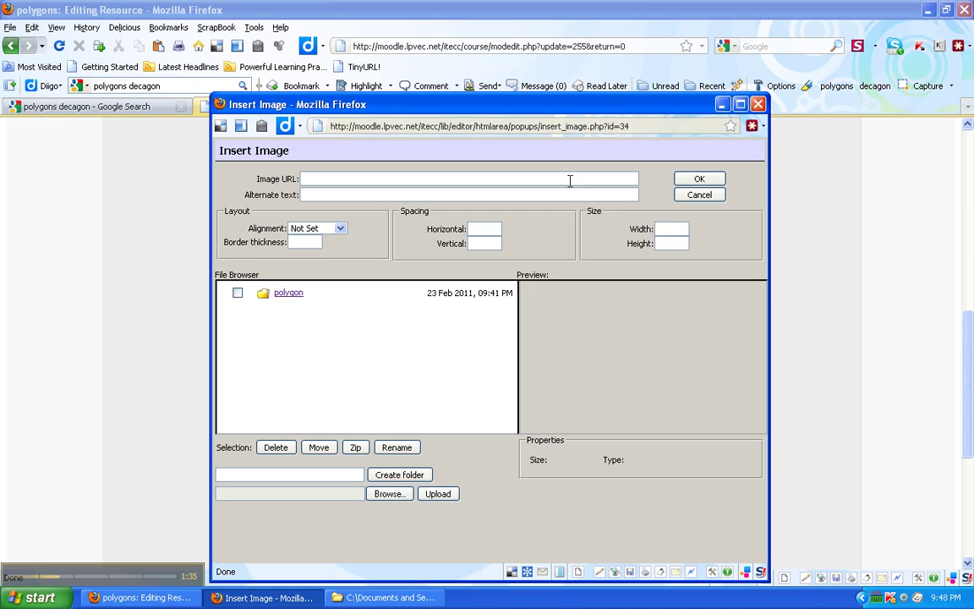
left_click(292, 296)
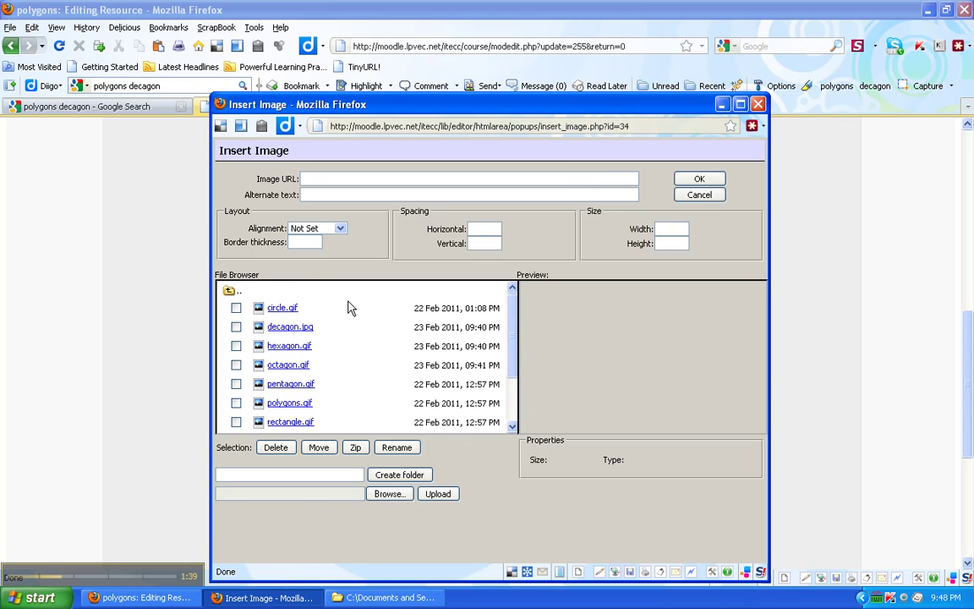
scroll(365, 307, "down", 2)
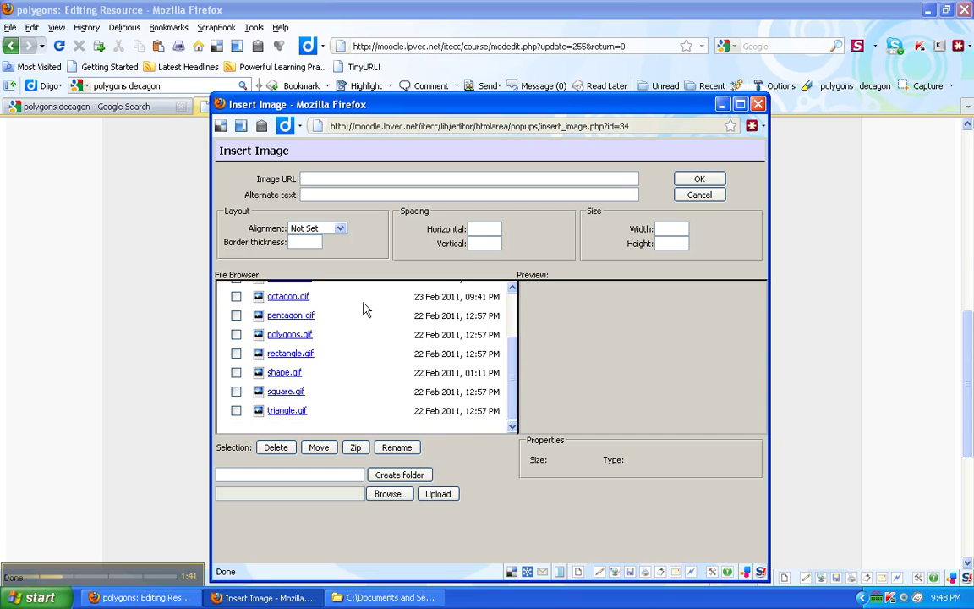
left_click(287, 411)
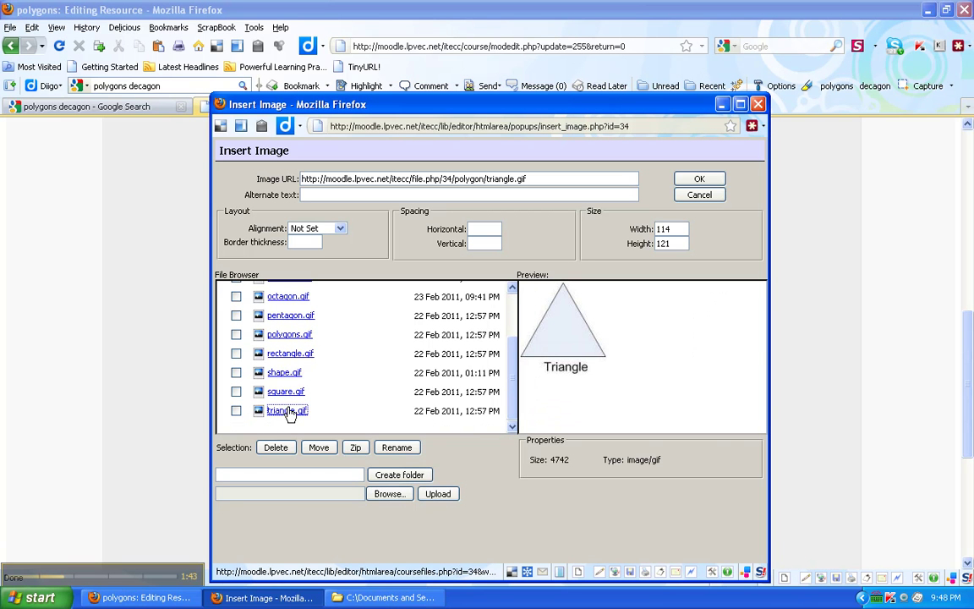
left_click(327, 195)
type("triangl")
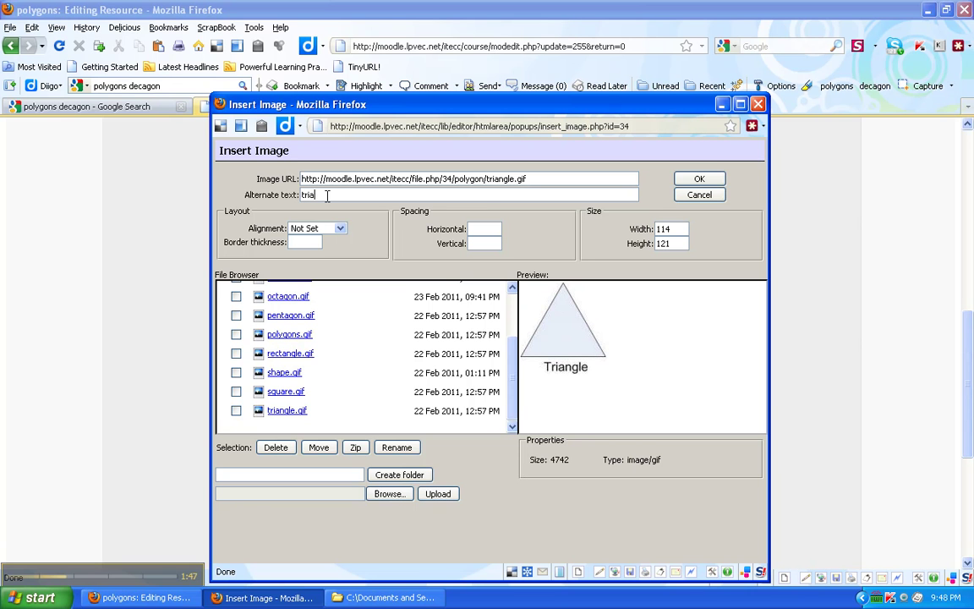
type("e")
Insert the triangle image and type '3 sides' beside it in the first cell
left_click(689, 180)
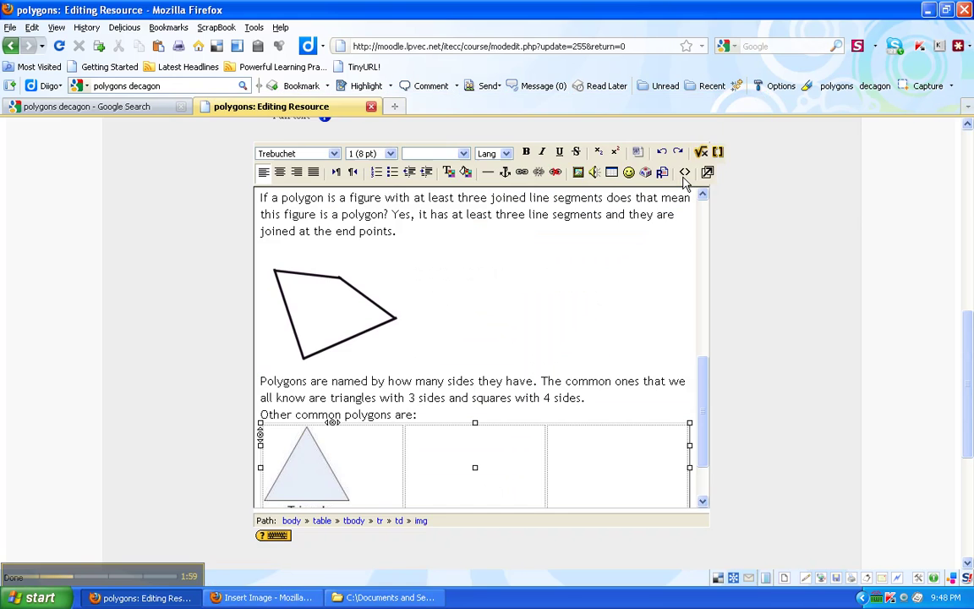
scroll(700, 429, "down", 1)
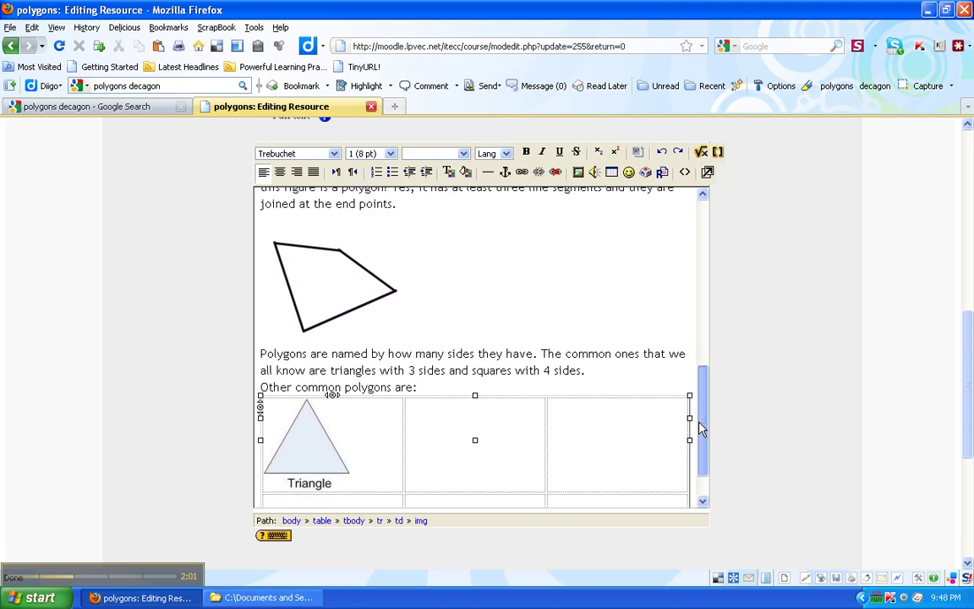
scroll(700, 429, "down", 1)
left_click(377, 453)
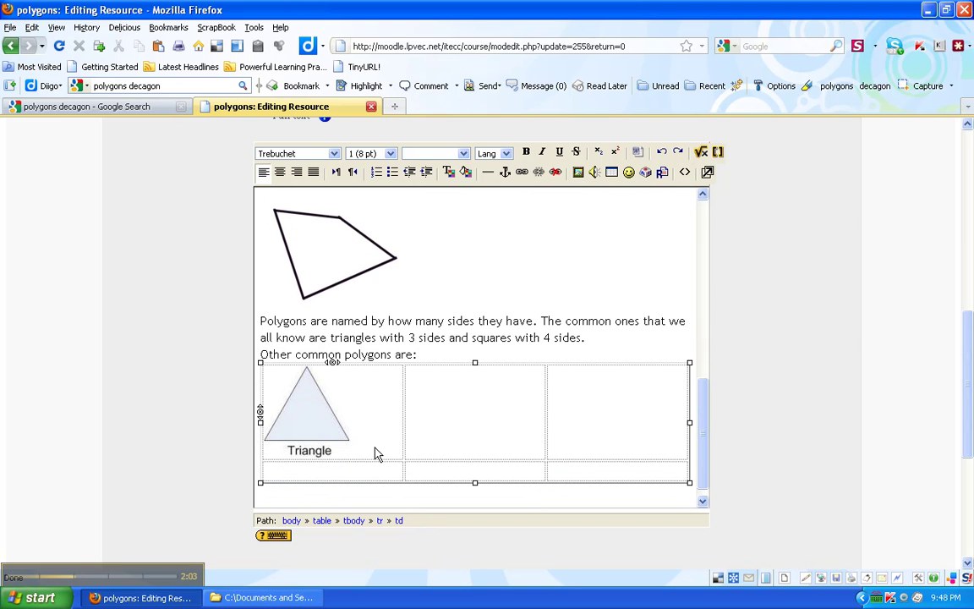
type("3")
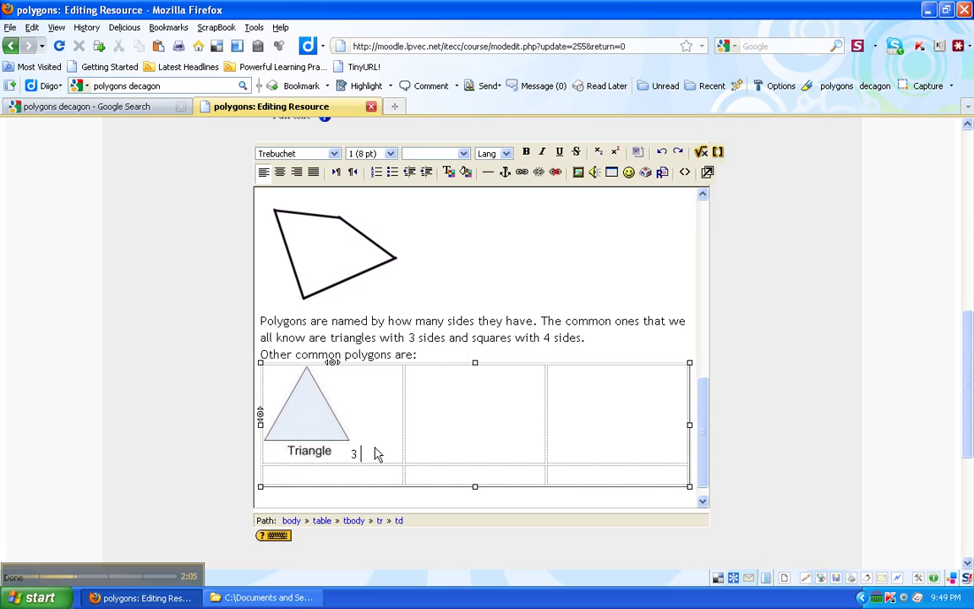
type(" sides")
left_click(472, 443)
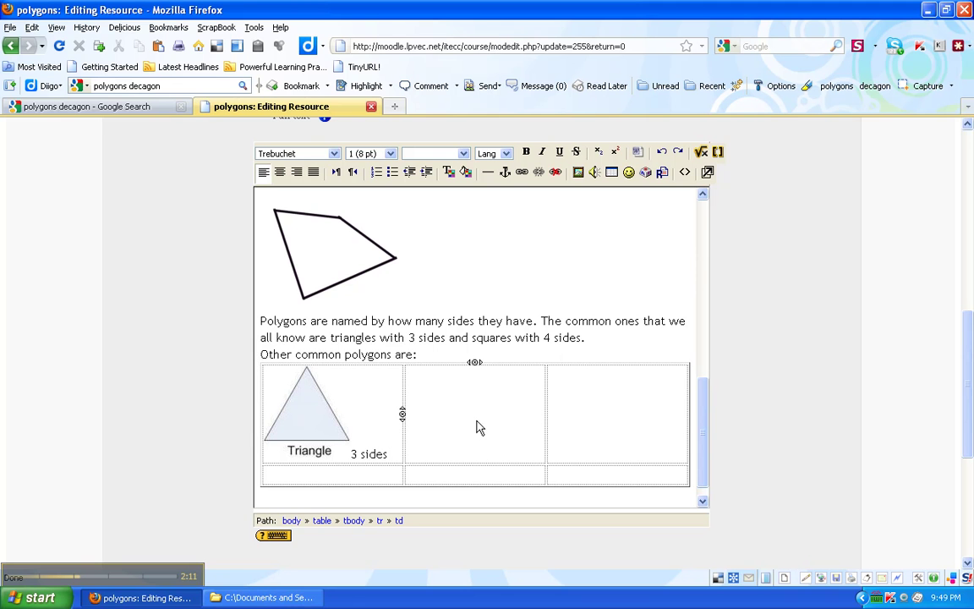
Insert square.gif from the polygon folder, alternate text 'square', into the second cell
left_click(578, 172)
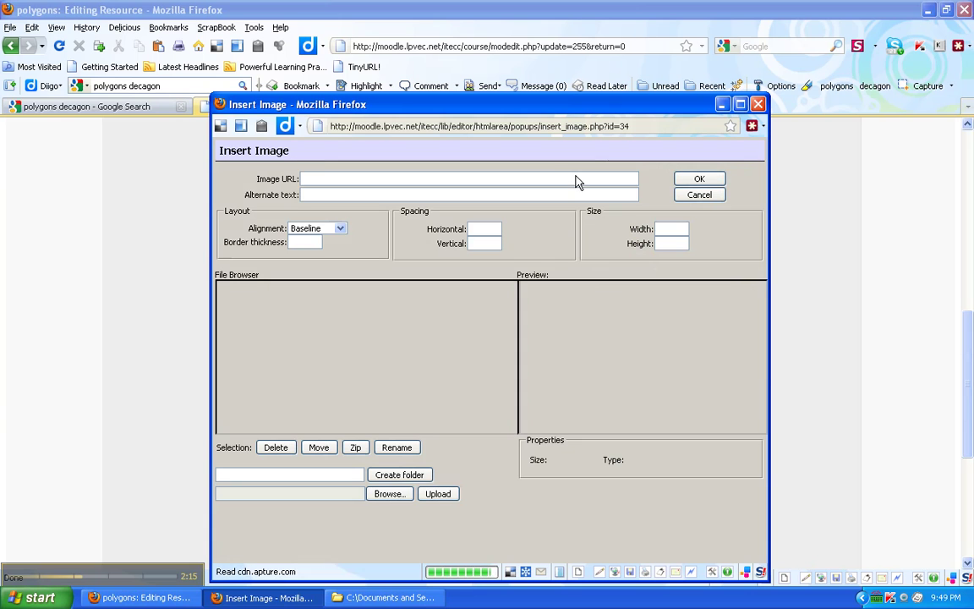
left_click(288, 293)
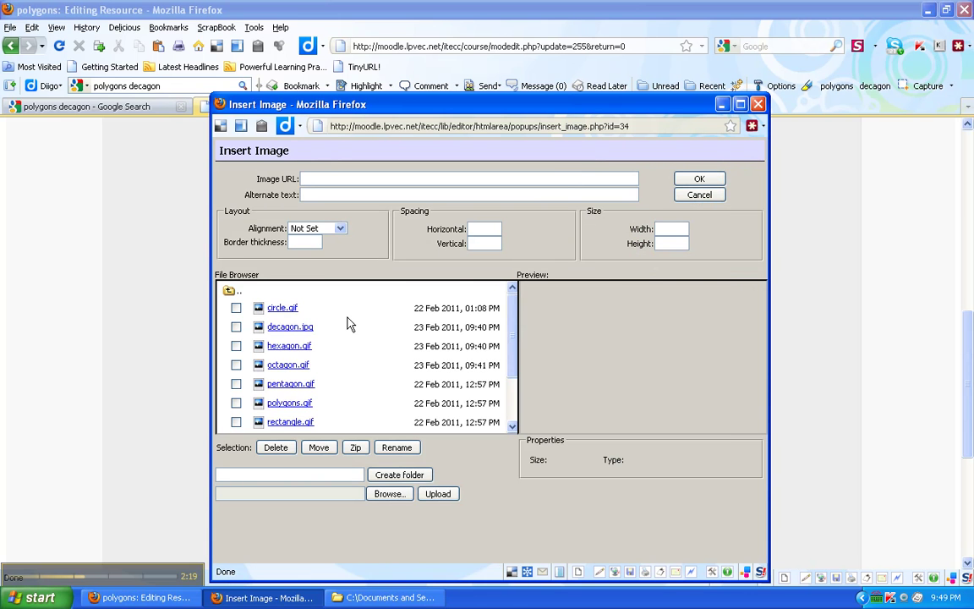
scroll(345, 321, "down", 3)
left_click(300, 393)
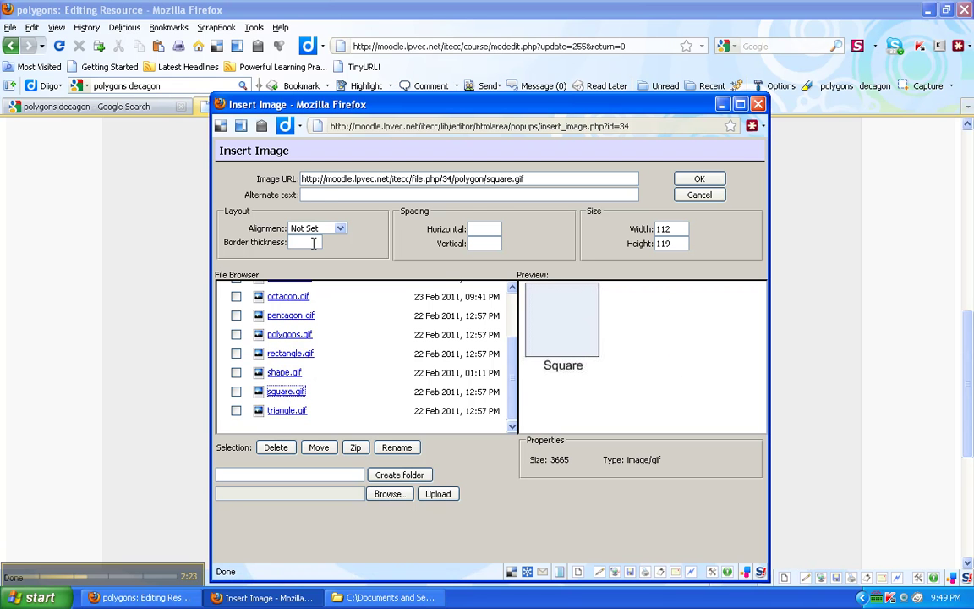
left_click(319, 194)
type("square")
left_click(699, 179)
Type '4 sides' beside the square image in the second cell
left_click(504, 450)
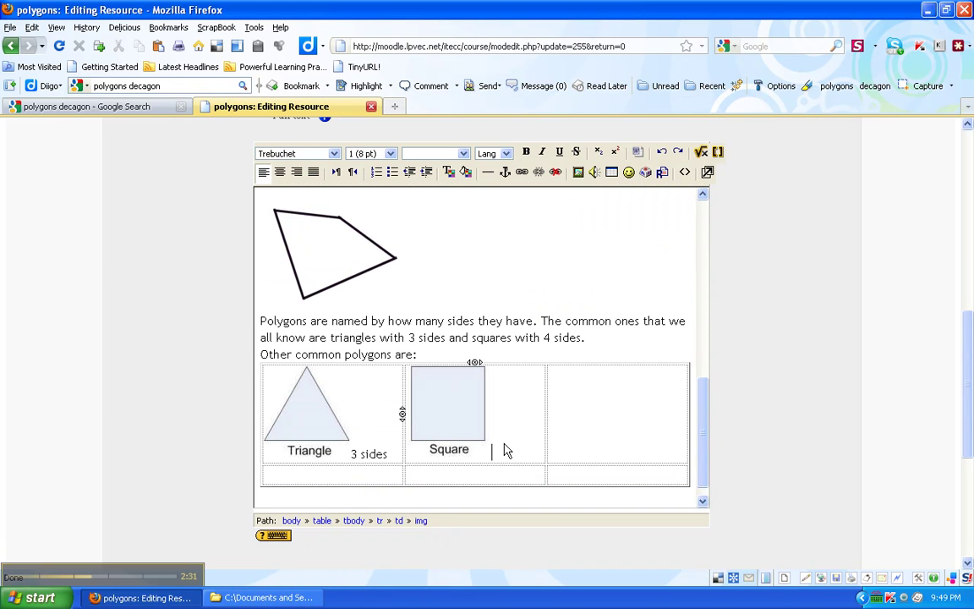
type("4 sides")
left_click_drag(704, 422, 702, 441)
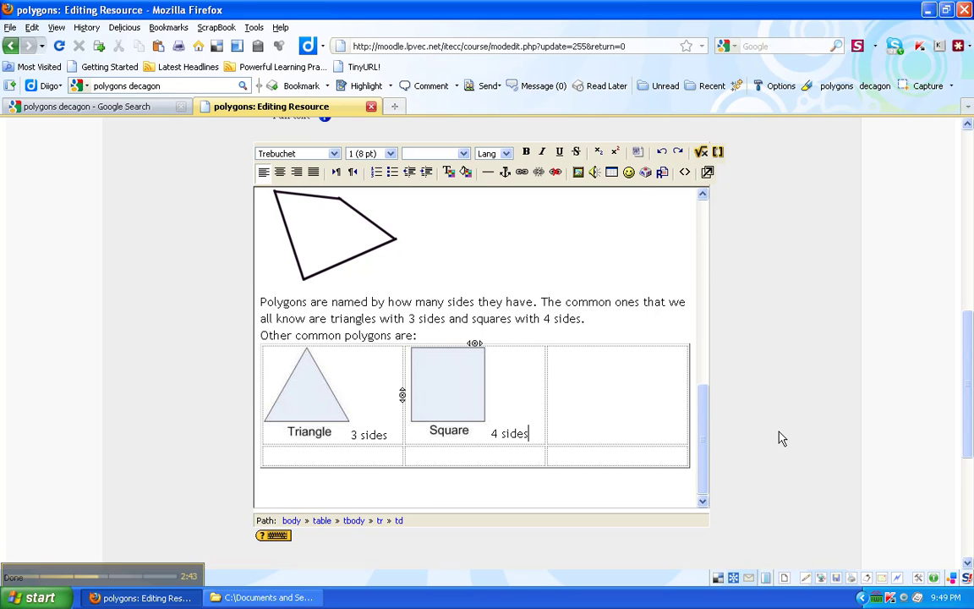
scroll(782, 438, "down", 5)
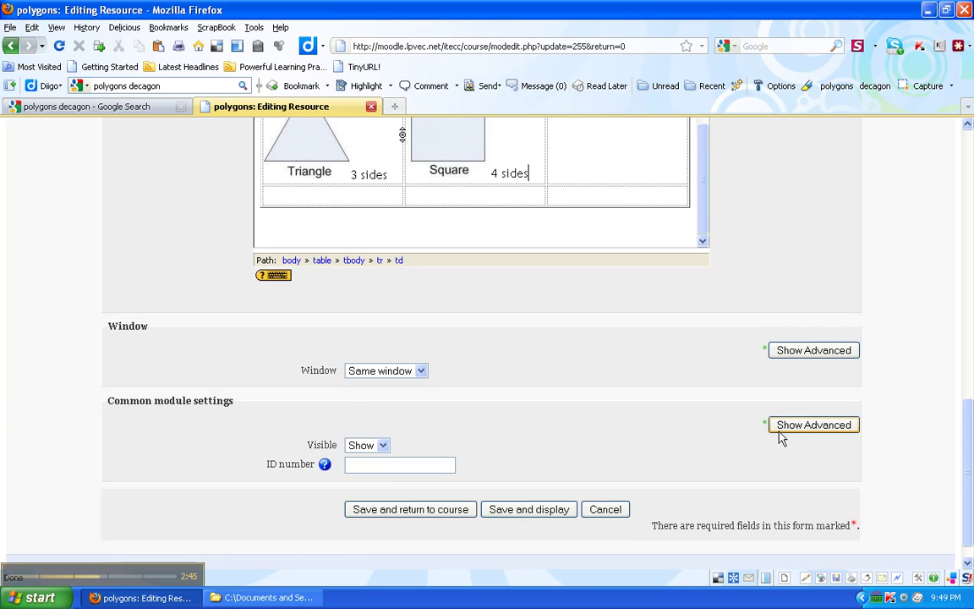
Save and display the resource, scrolling down to the triangle and square table
left_click(556, 513)
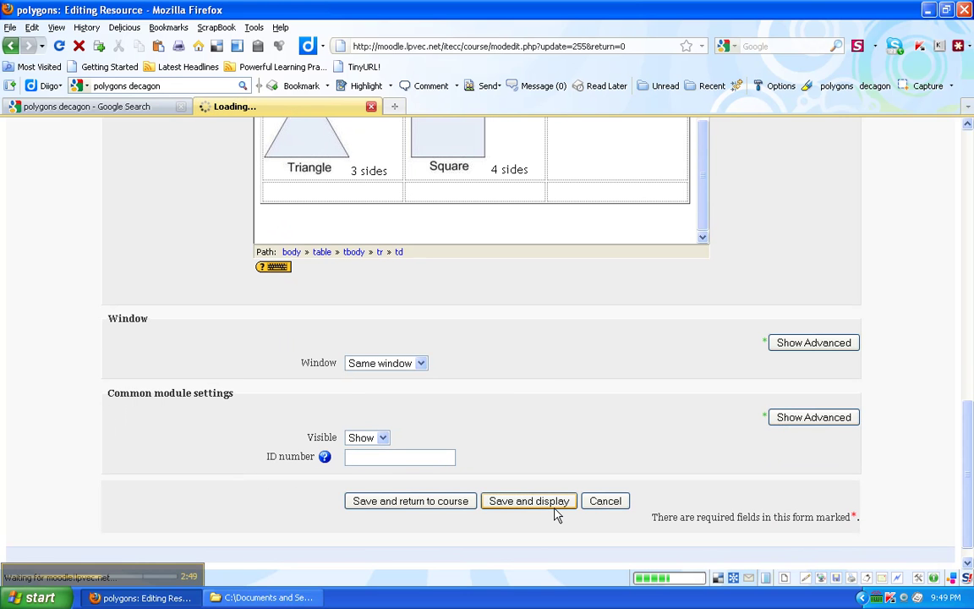
scroll(593, 398, "down", 10)
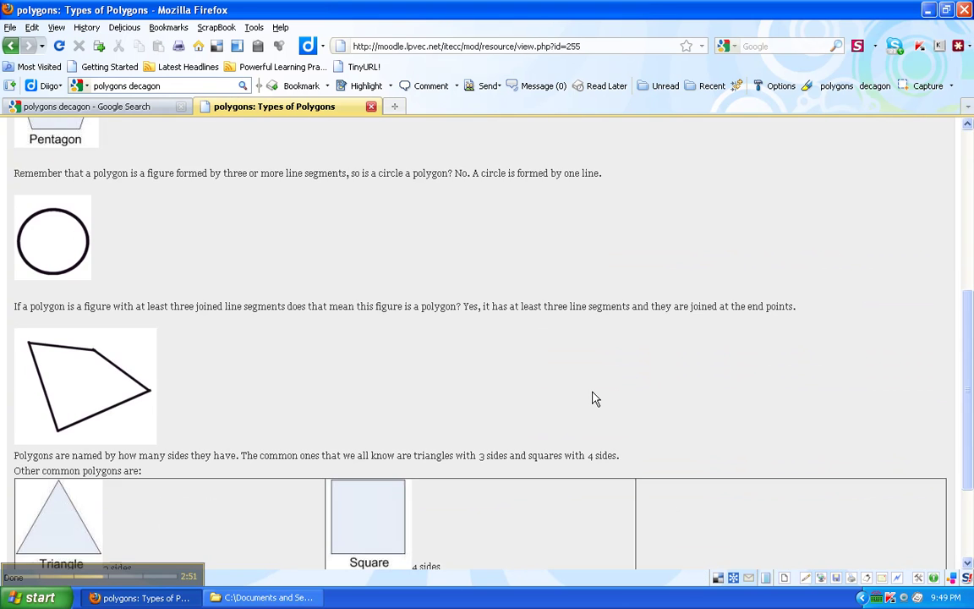